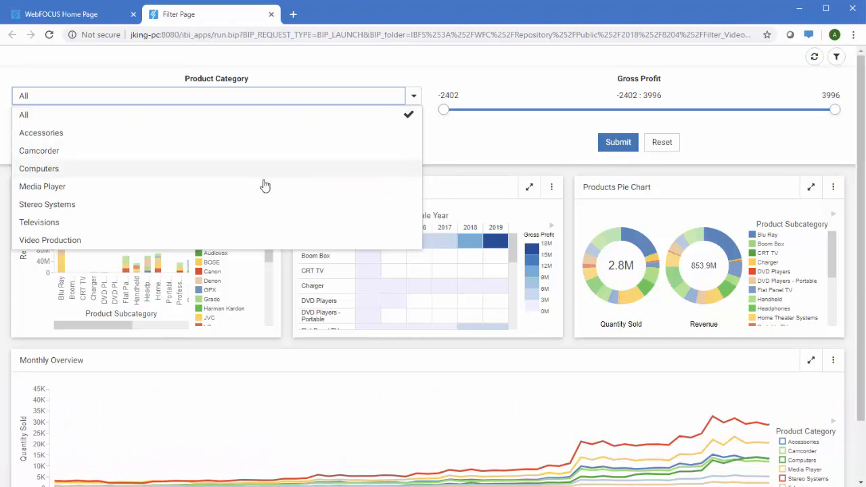
Filter the dashboard to the Televisions product category and submit the selection
click(257, 223)
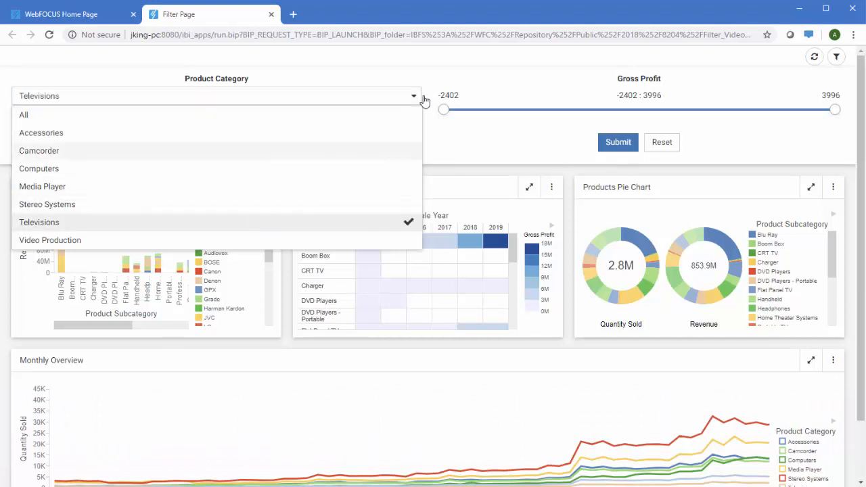
click(450, 70)
click(619, 143)
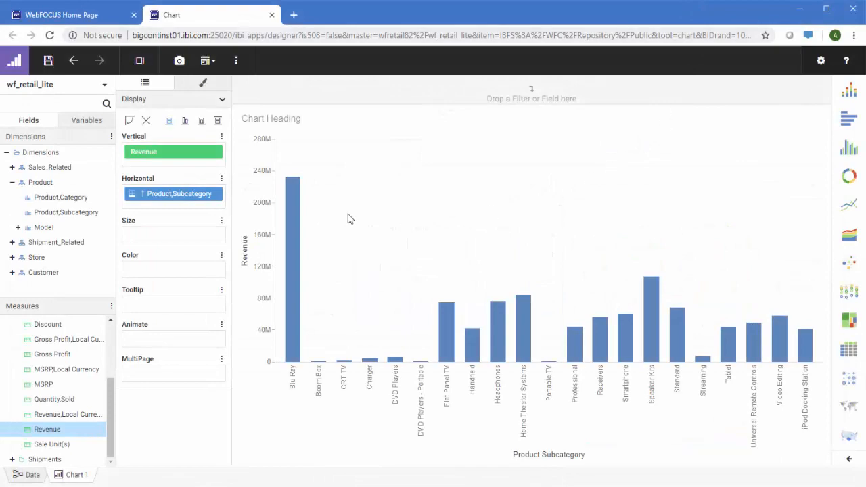
Add Product,Category to the chart's filter toolbar and restrict it to Accessories and Computers
drag(61, 196, 360, 110)
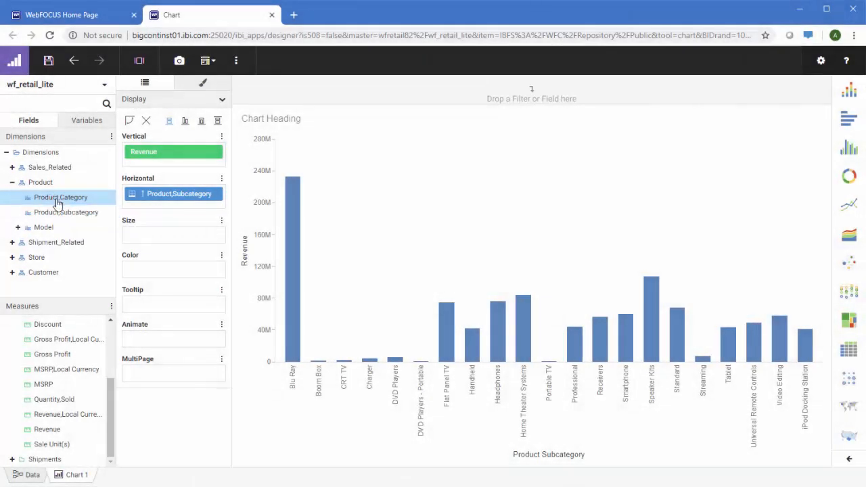
right_click(59, 202)
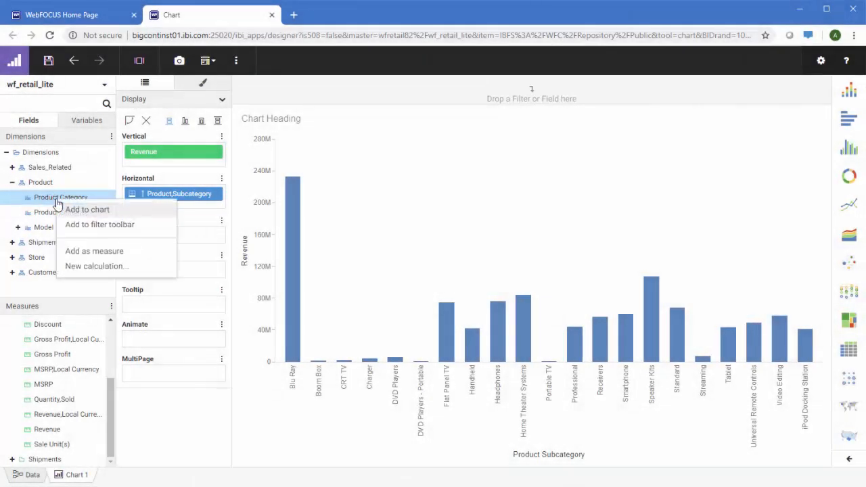
click(124, 227)
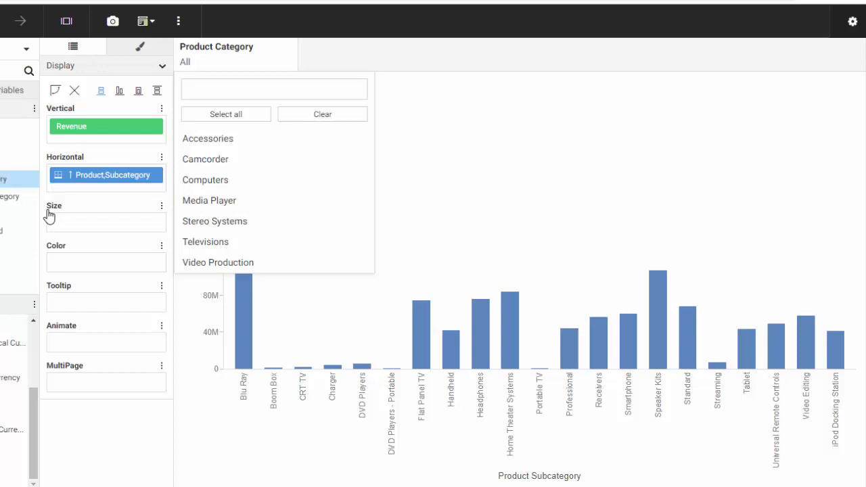
click(298, 141)
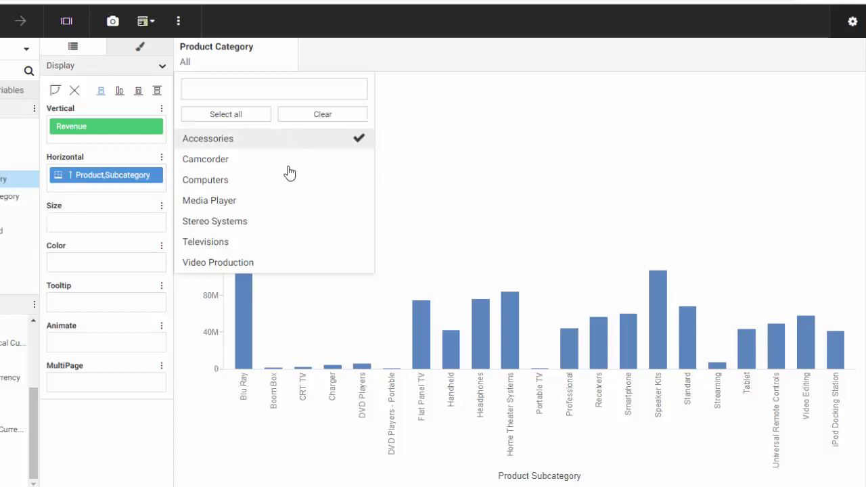
click(284, 183)
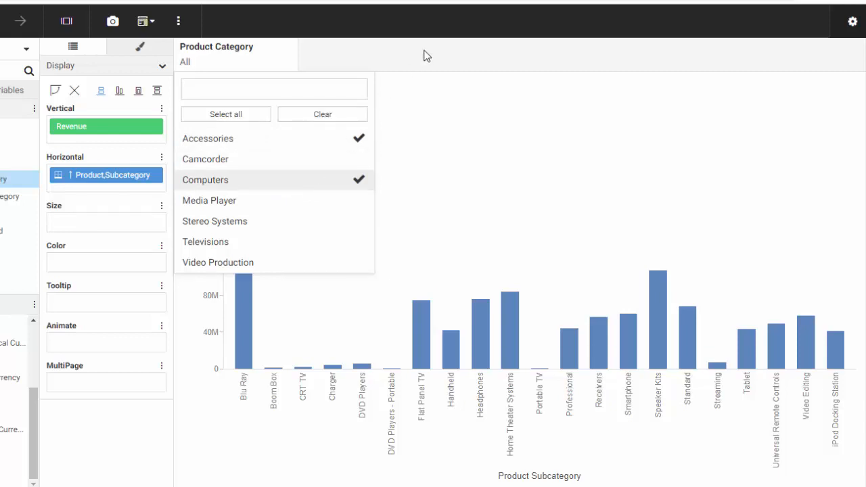
click(426, 56)
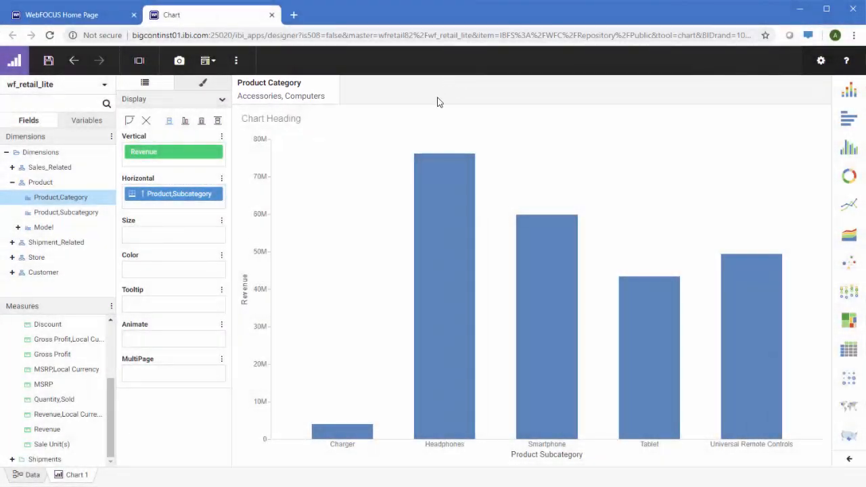
Include Media Player in the Product Category filter selection
click(303, 100)
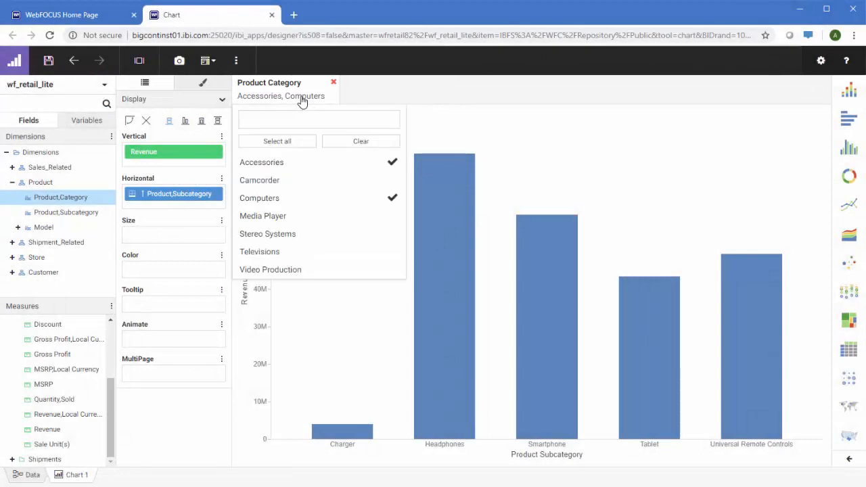
click(282, 217)
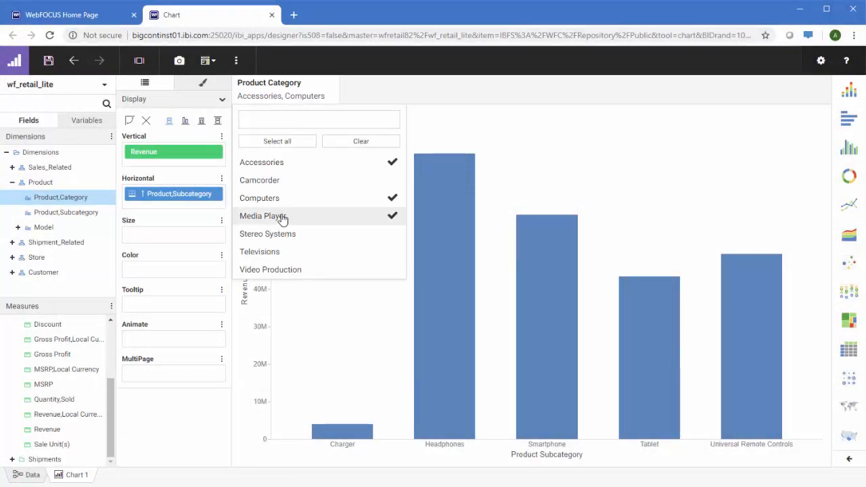
click(397, 92)
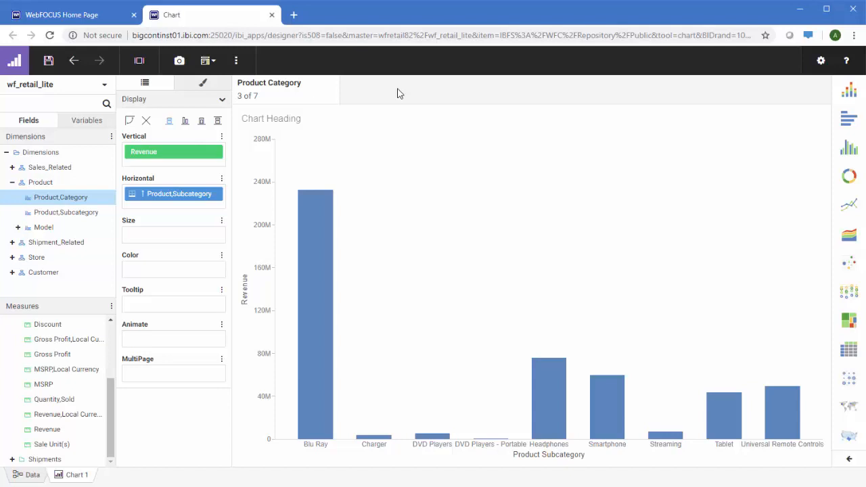
Switch the Product Category filter to exclude its selected categories, and return it to including them
click(273, 102)
click(309, 142)
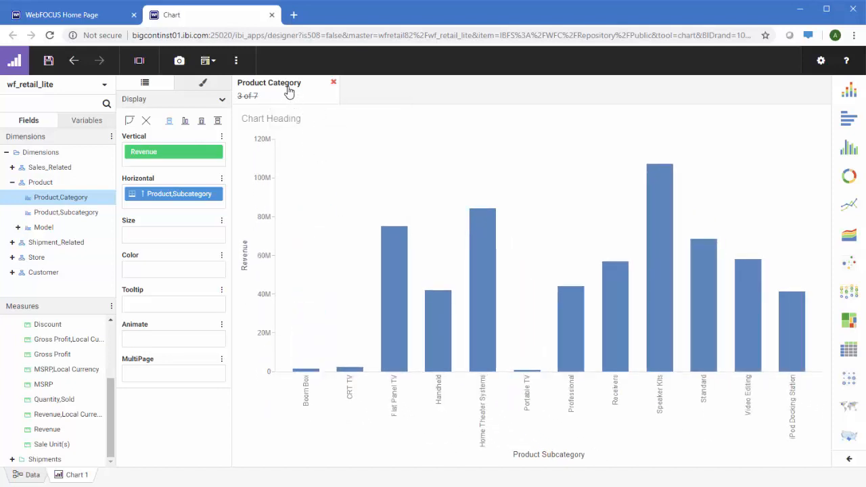
click(283, 99)
click(318, 144)
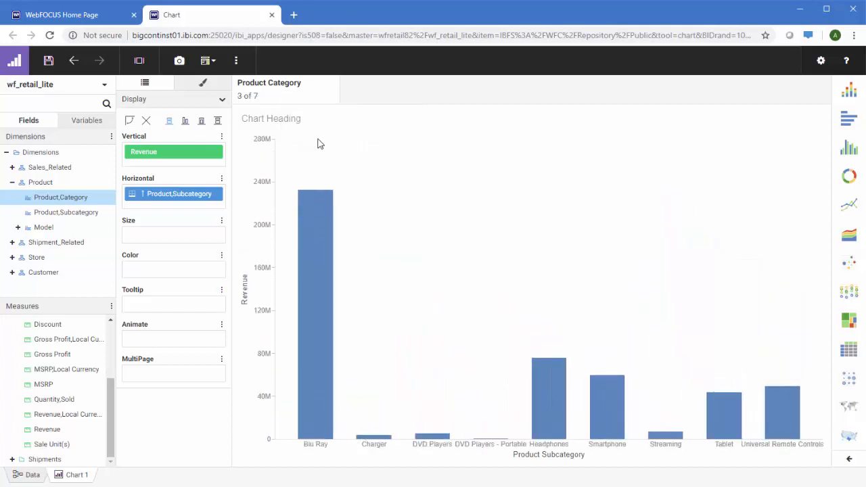
Make the Product Category filter single-select and choose Televisions
click(308, 103)
click(349, 194)
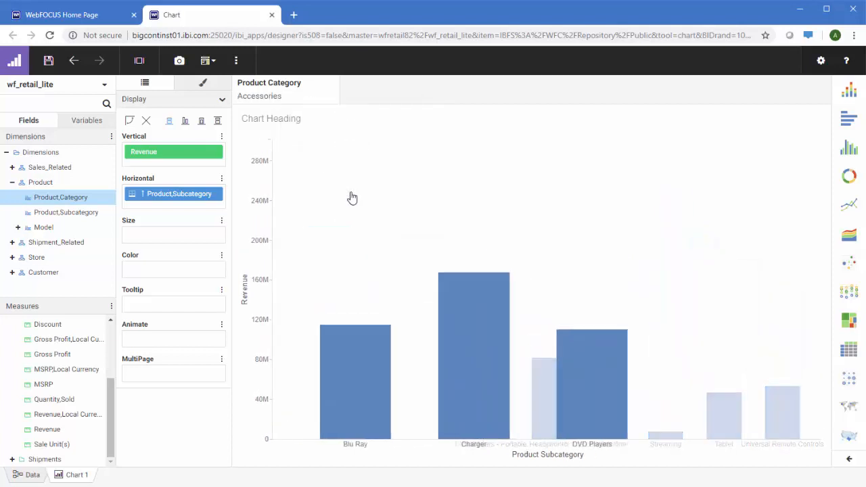
click(305, 98)
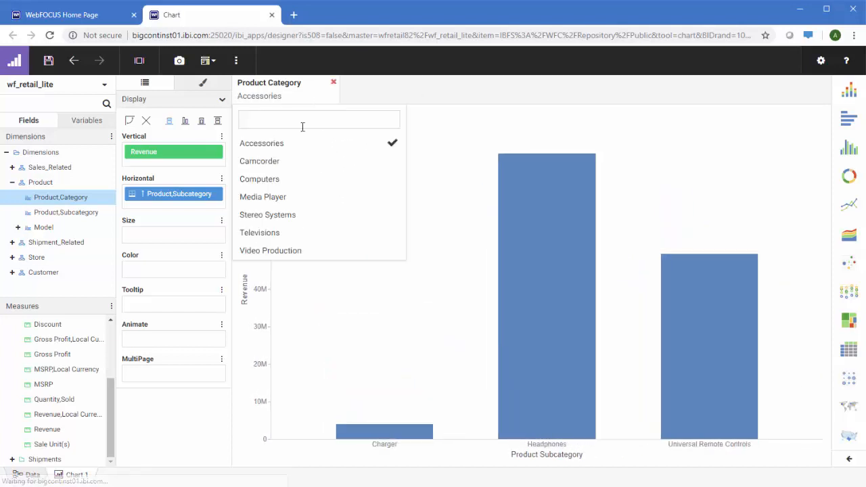
click(300, 233)
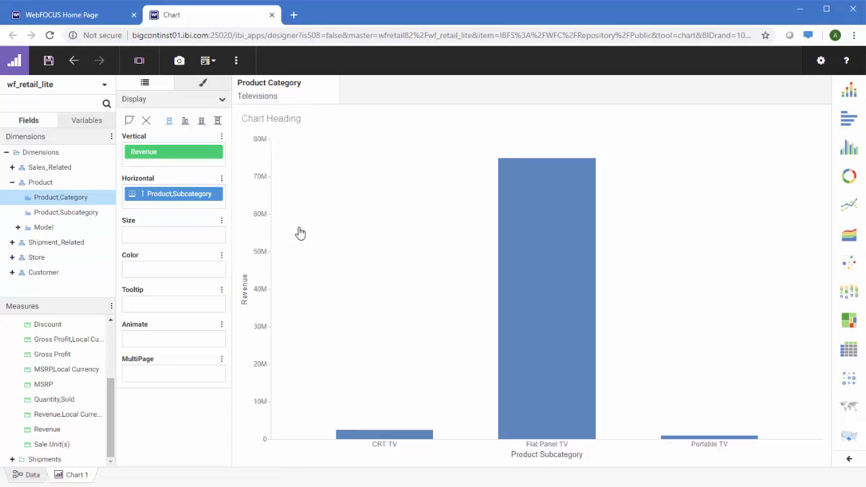
Add Revenue to the filter toolbar and set it to filter on Detail values instead of Summary
drag(50, 430, 357, 96)
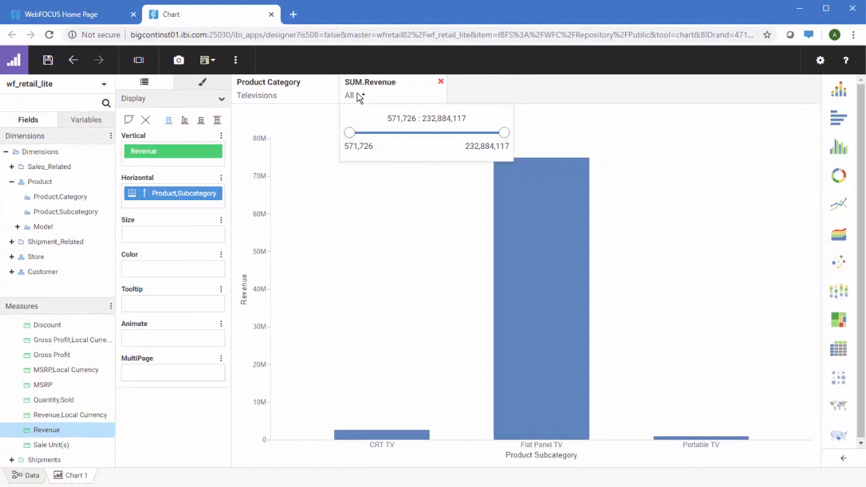
right_click(360, 97)
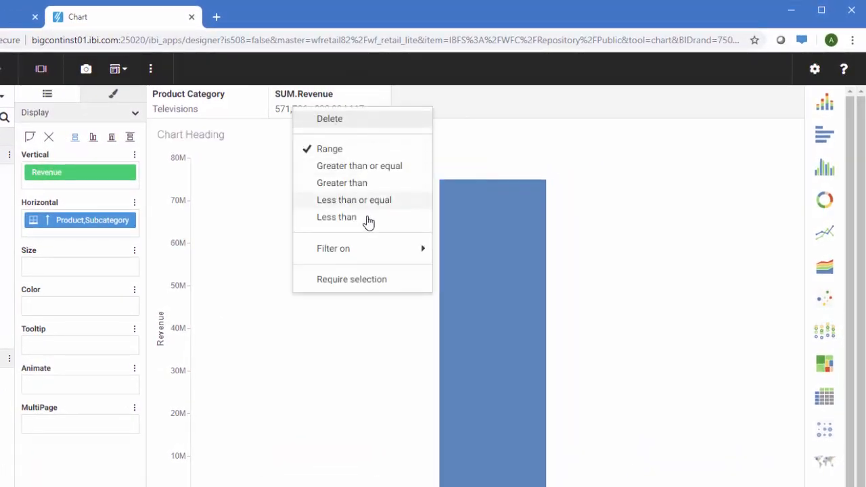
mouse_move(367, 253)
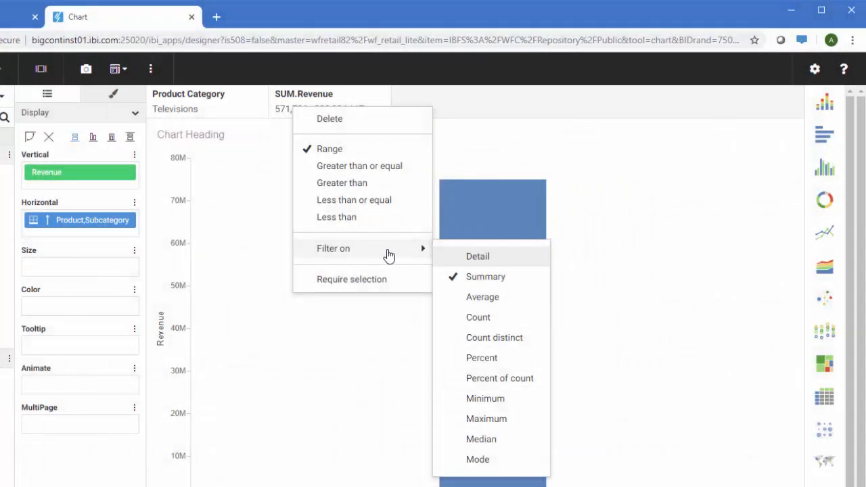
click(456, 258)
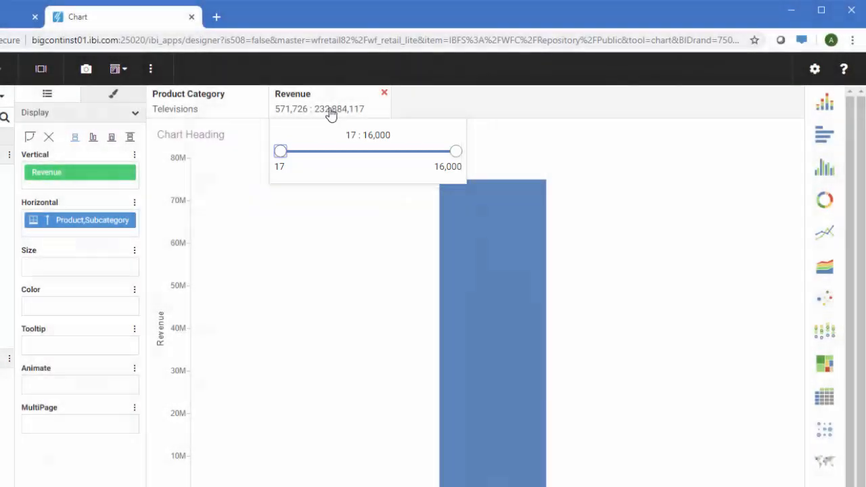
Change the Revenue filter condition to Greater than and set its threshold to 1,358
right_click(331, 114)
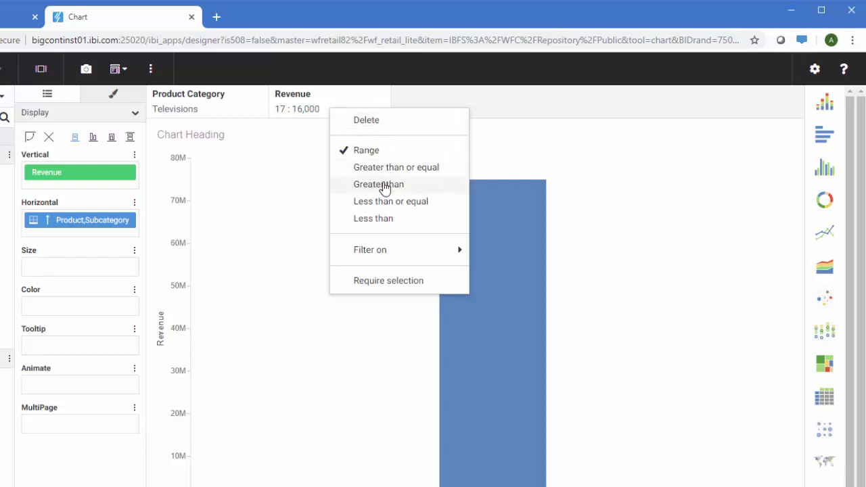
click(385, 185)
click(355, 118)
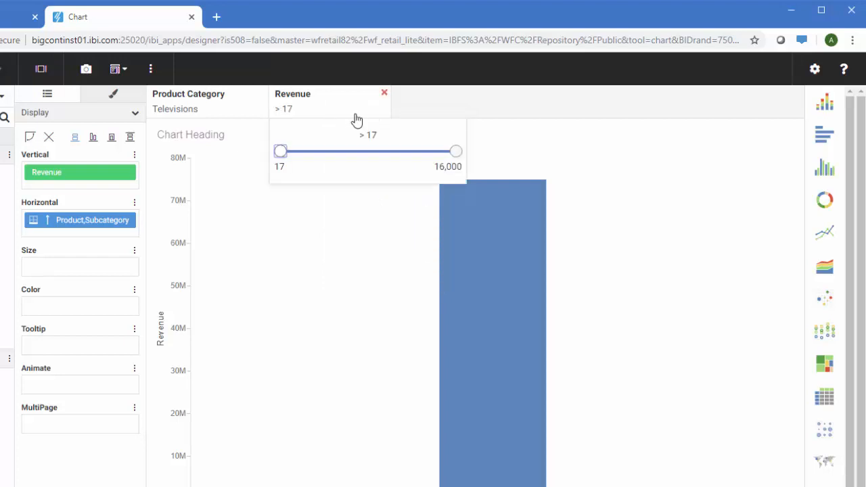
mouse_move(282, 161)
mouse_down()
mouse_move(299, 162)
mouse_move(292, 161)
mouse_up()
click(314, 201)
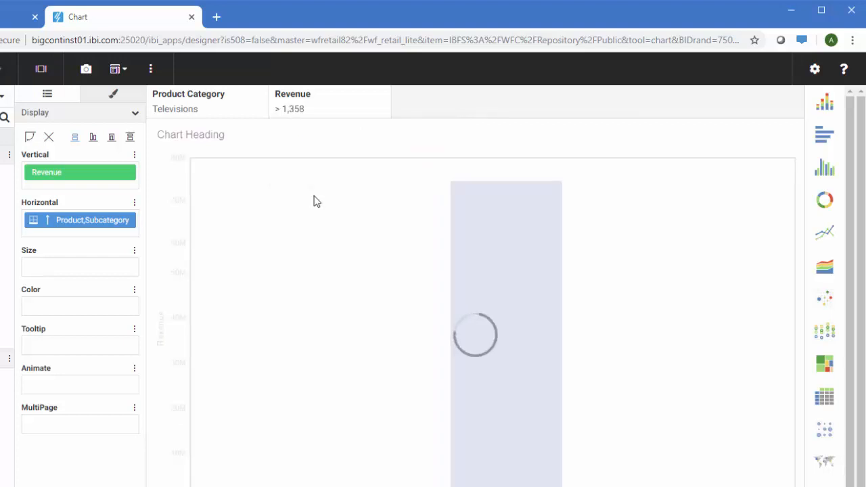
Change the Revenue filter condition to Less than and set its threshold to 10,020
click(330, 116)
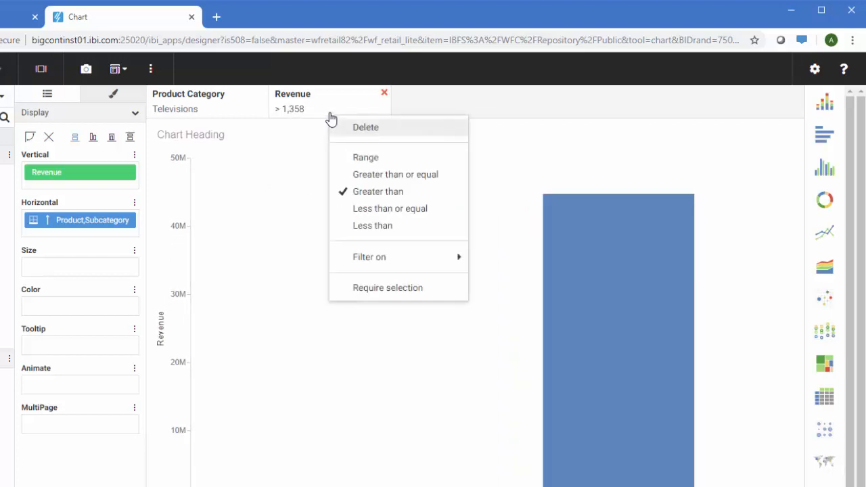
click(385, 227)
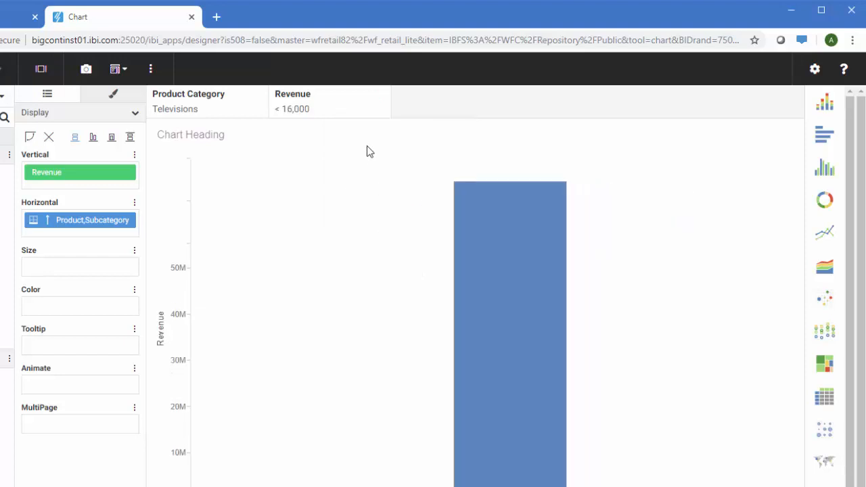
click(356, 114)
drag(454, 154, 391, 154)
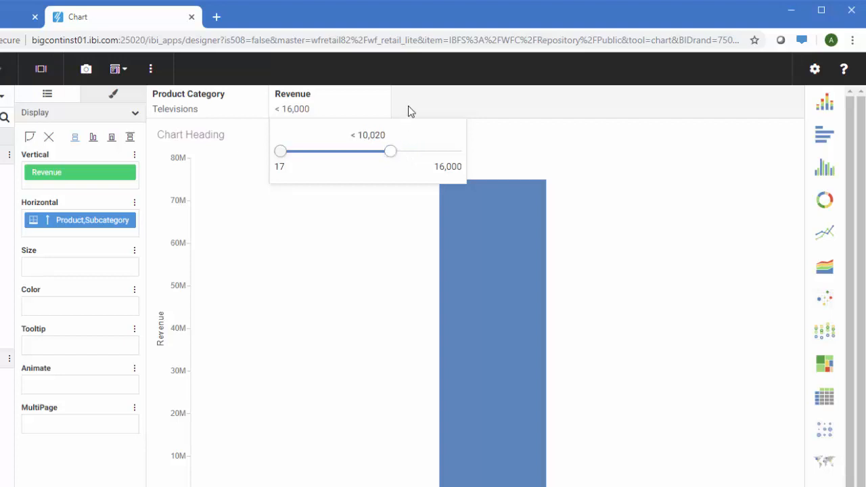
Return the Revenue filter to a Range condition and set it from 3,204 to 15,999
click(362, 116)
click(395, 150)
click(331, 110)
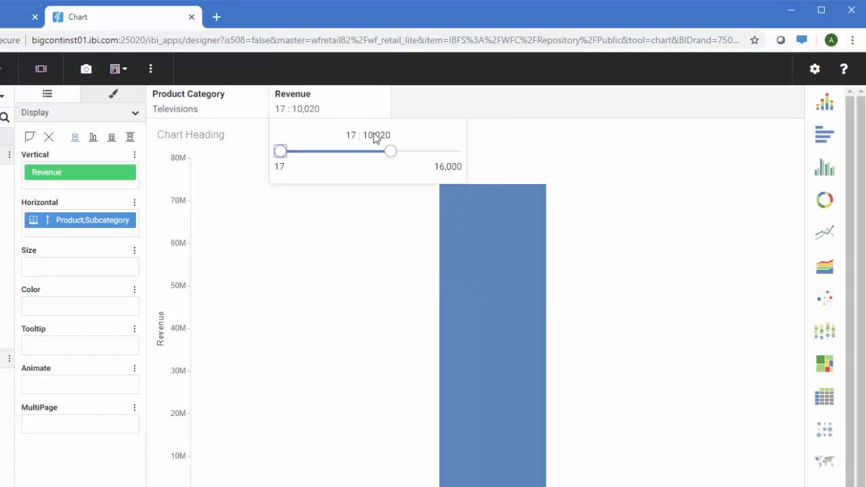
drag(440, 155, 468, 156)
drag(280, 152, 320, 151)
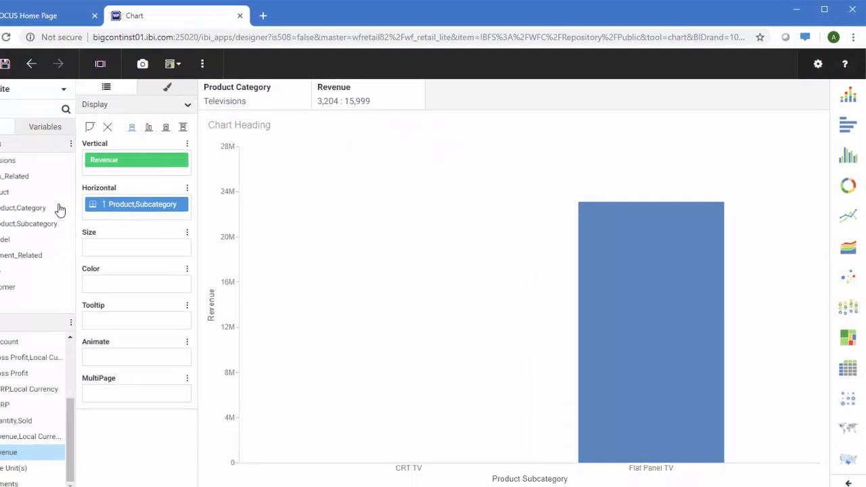
Expand the Sales_Related transaction date hierarchy down to Sale,Day and add the Sale Date field to the filter toolbar
click(12, 169)
click(18, 182)
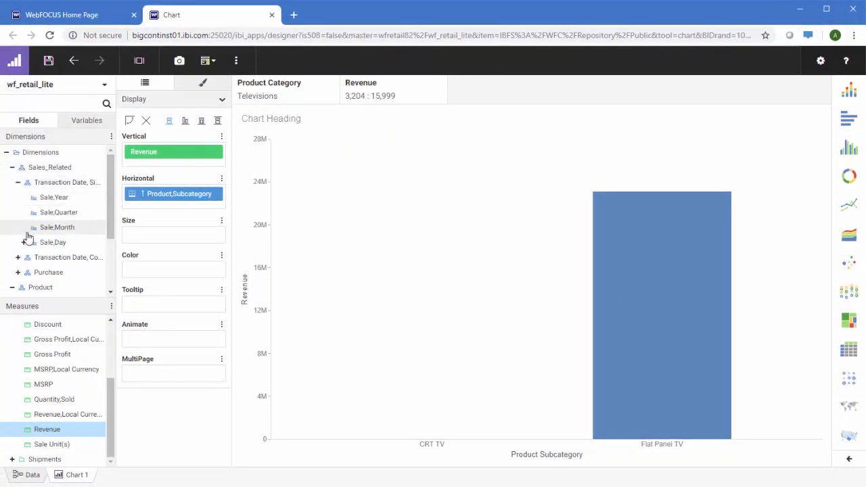
click(24, 242)
click(30, 258)
drag(68, 273, 467, 93)
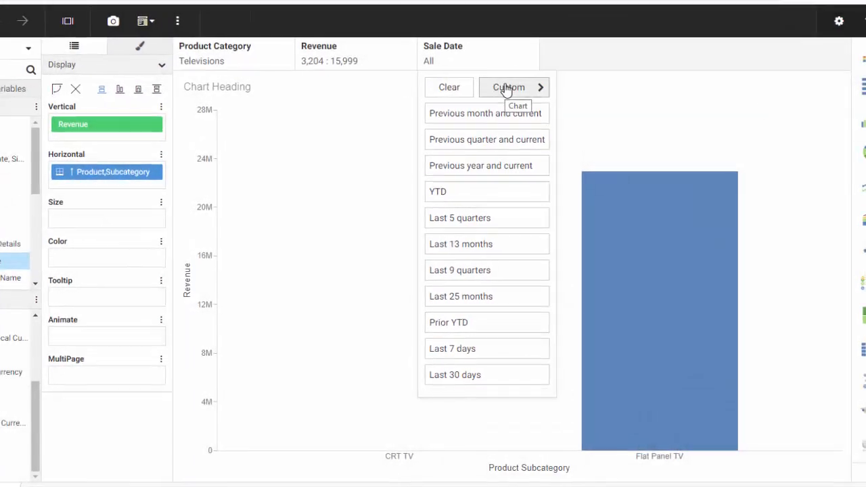
Set a custom Sale Date filter range from 10/1/2018 to 10/16/2018
click(508, 89)
click(636, 85)
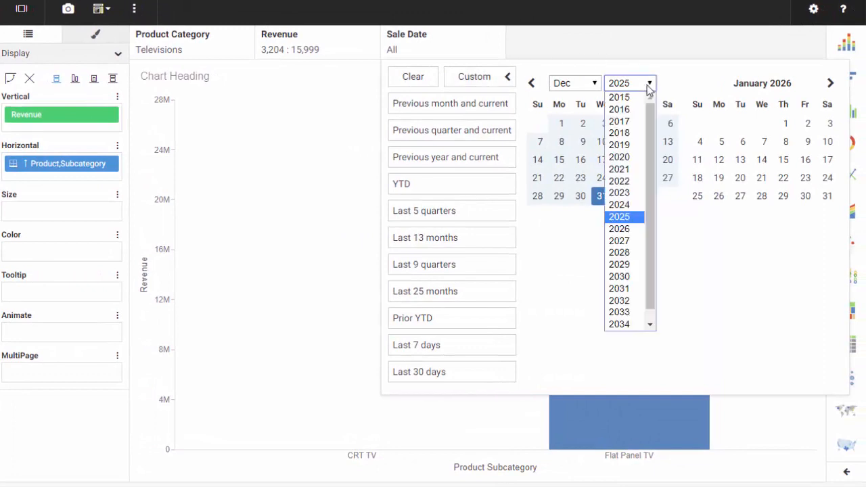
click(632, 134)
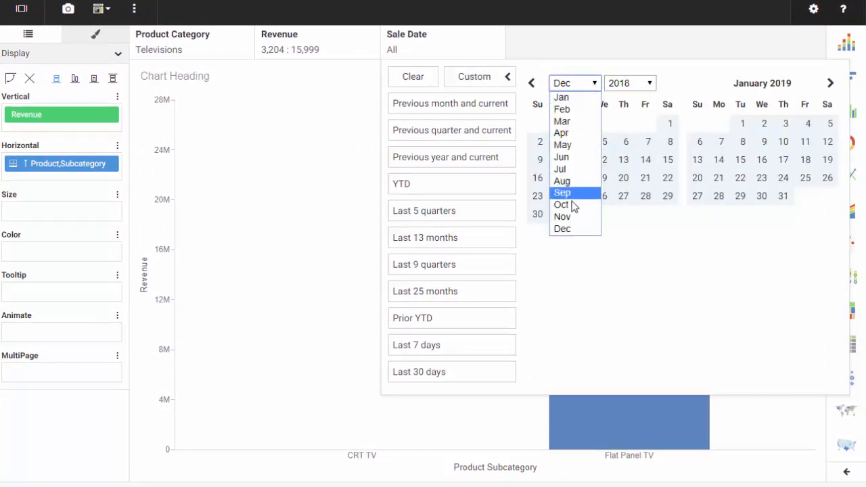
click(572, 204)
click(569, 125)
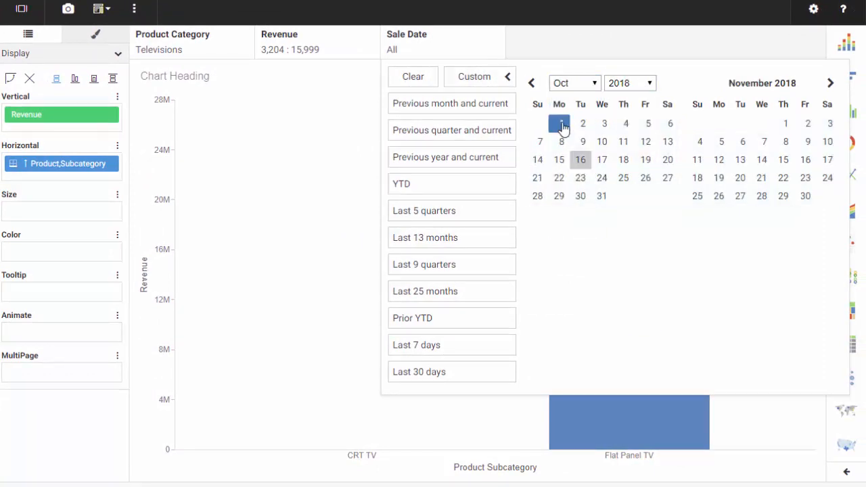
click(583, 162)
click(566, 46)
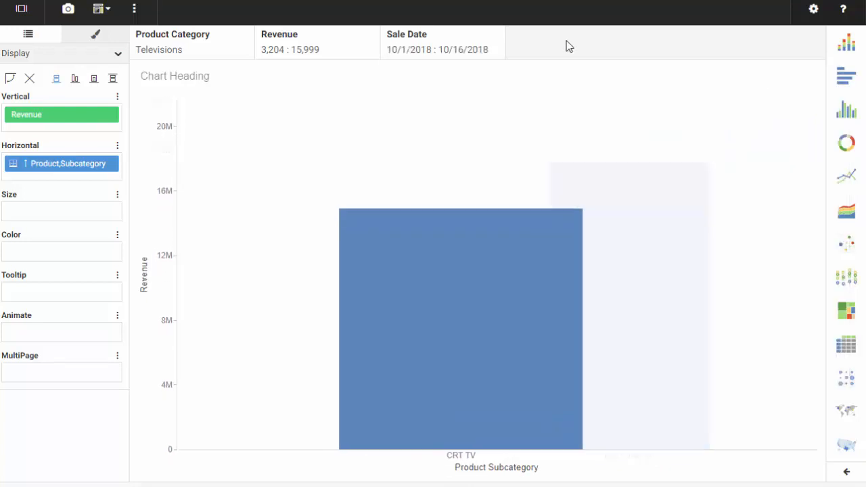
Change the Sale Date filter condition to Before and set its date to 10/8/2018
right_click(458, 51)
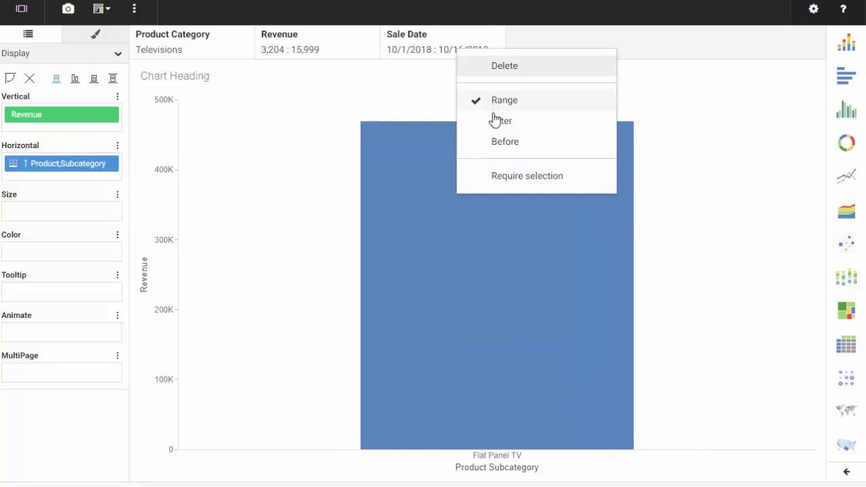
click(496, 142)
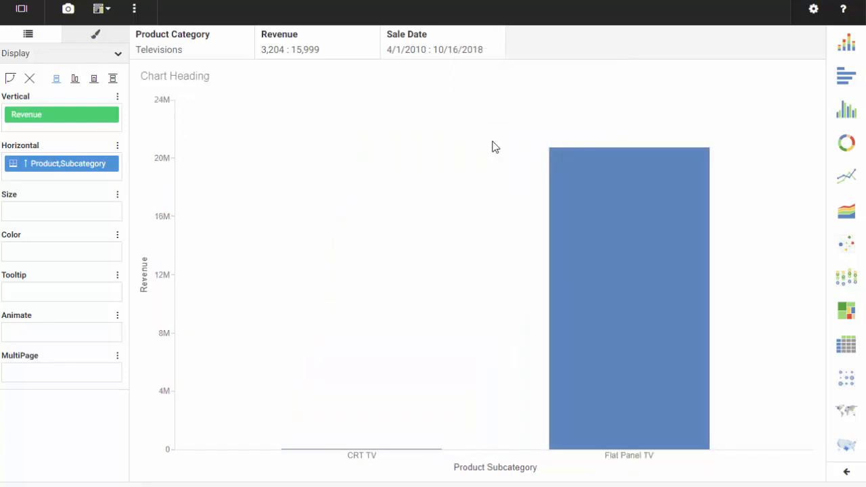
click(446, 47)
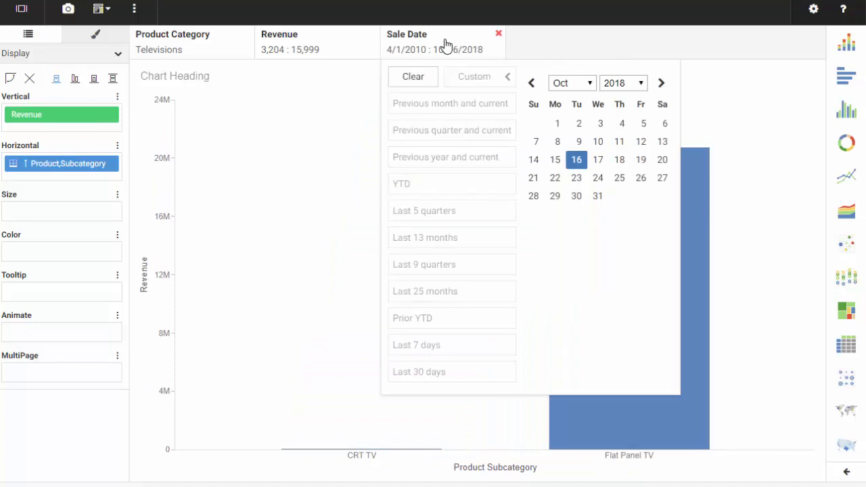
click(558, 142)
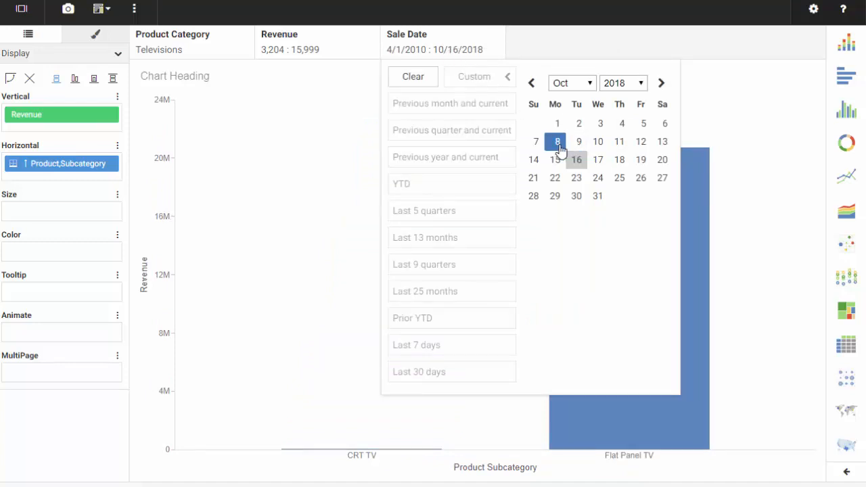
click(702, 130)
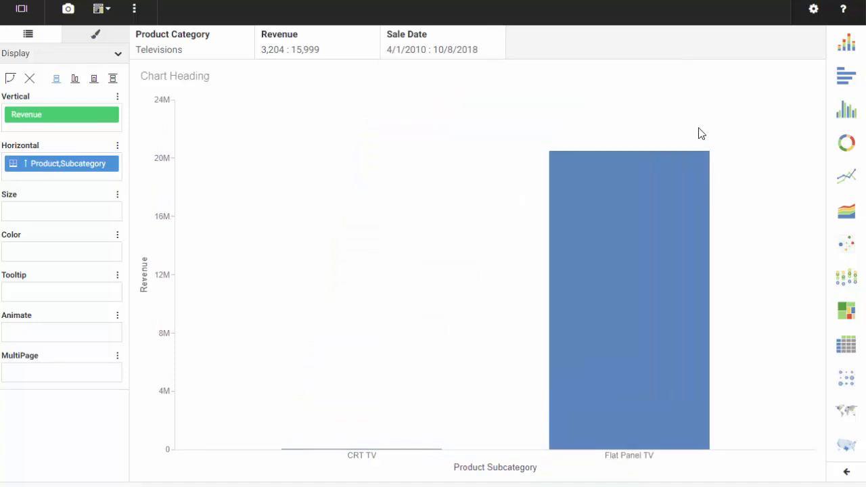
Return the Sale Date filter to a Range condition
click(451, 51)
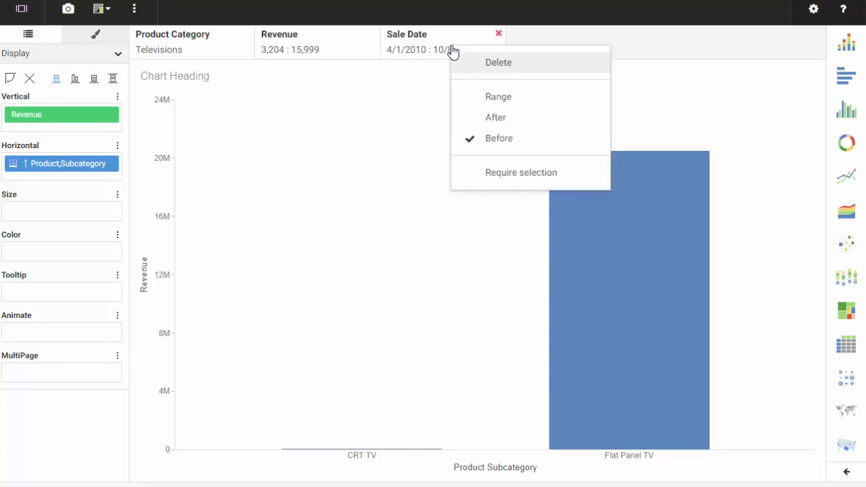
click(491, 97)
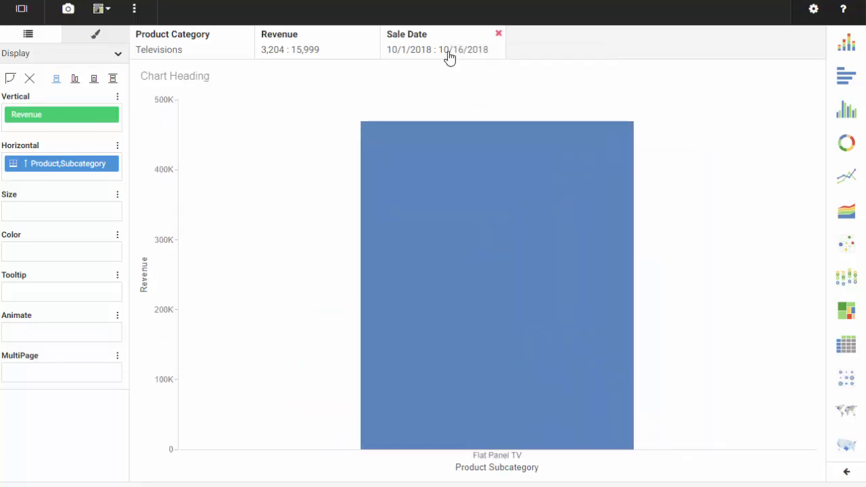
click(447, 53)
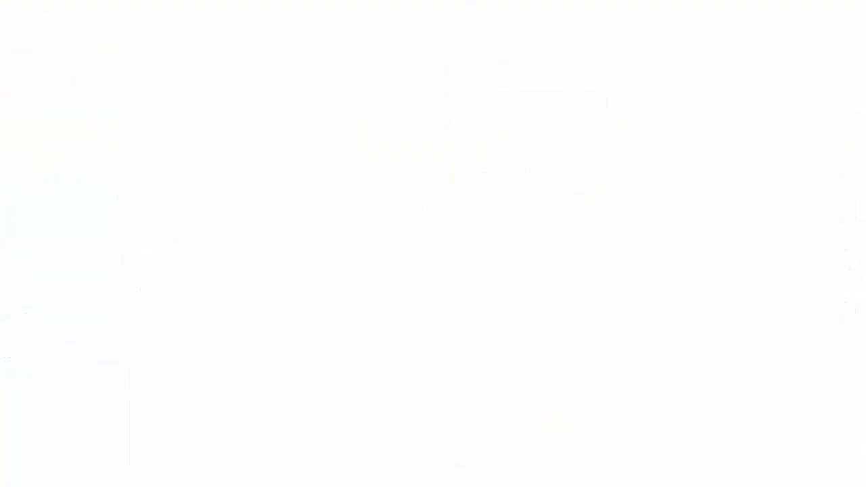
Set the Sale Date From filter value of the running chart to June 5, 2014
click(94, 321)
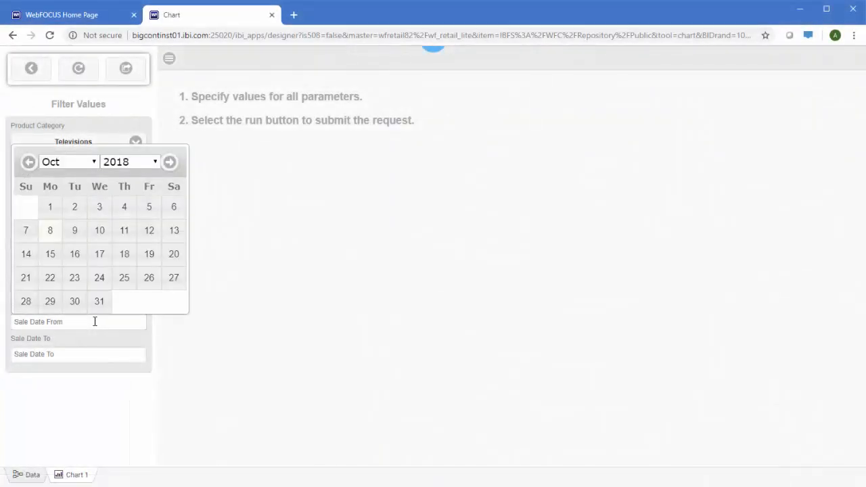
click(29, 162)
click(28, 161)
click(28, 162)
click(28, 161)
click(149, 161)
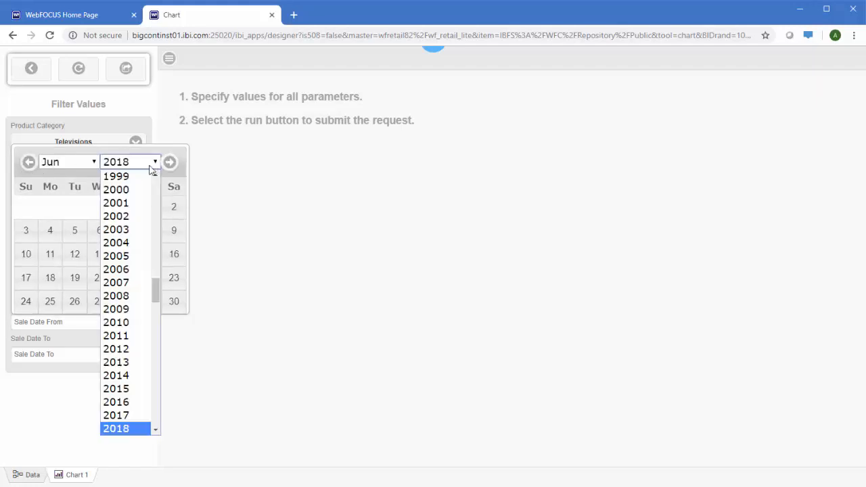
click(122, 376)
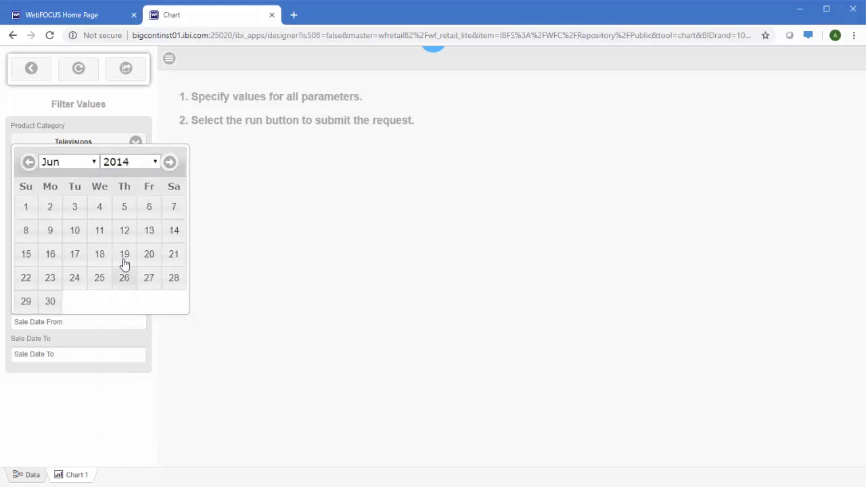
click(123, 207)
Set the Sale Date To filter value to October 8, 2018 and run the chart request
click(80, 355)
click(50, 263)
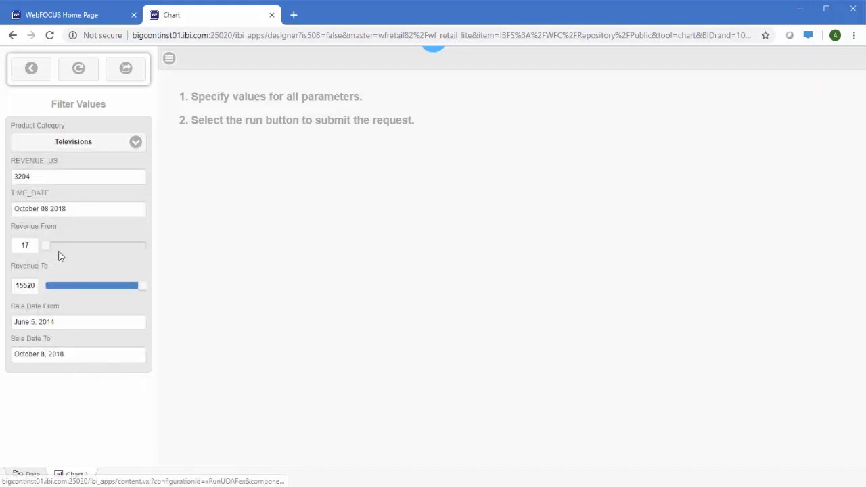
click(125, 67)
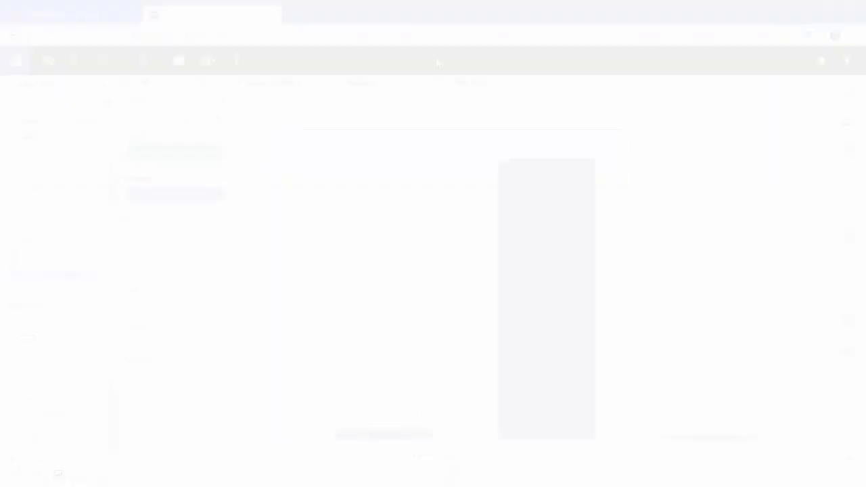
Remove the Revenue filter from the chart's filter toolbar
click(413, 94)
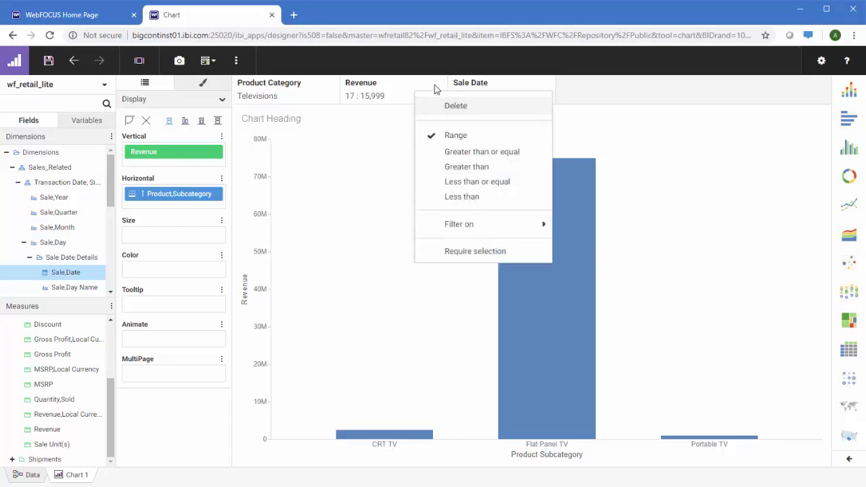
click(434, 56)
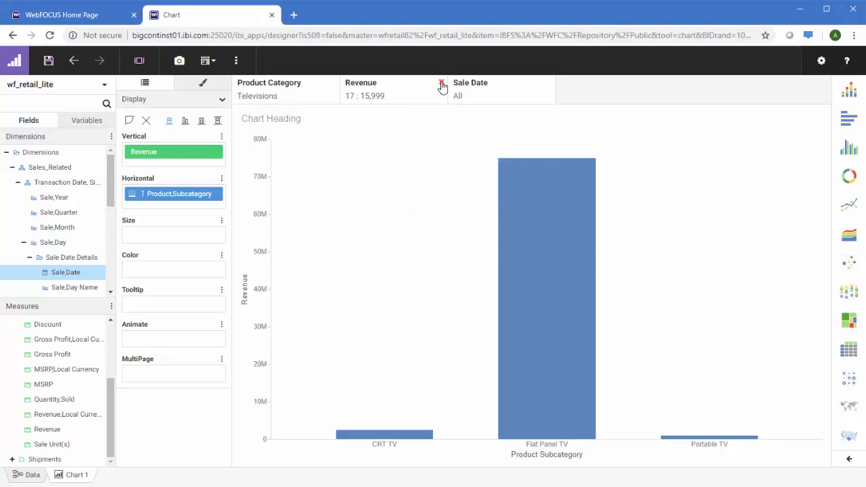
click(440, 83)
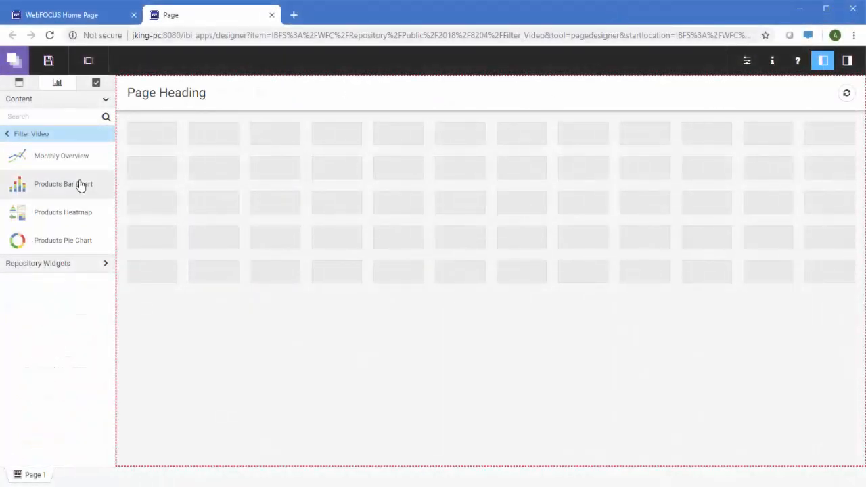
Place the Products Bar Chart in the page's upper-left grid cells and add its unbound filters to the page
drag(70, 187, 174, 184)
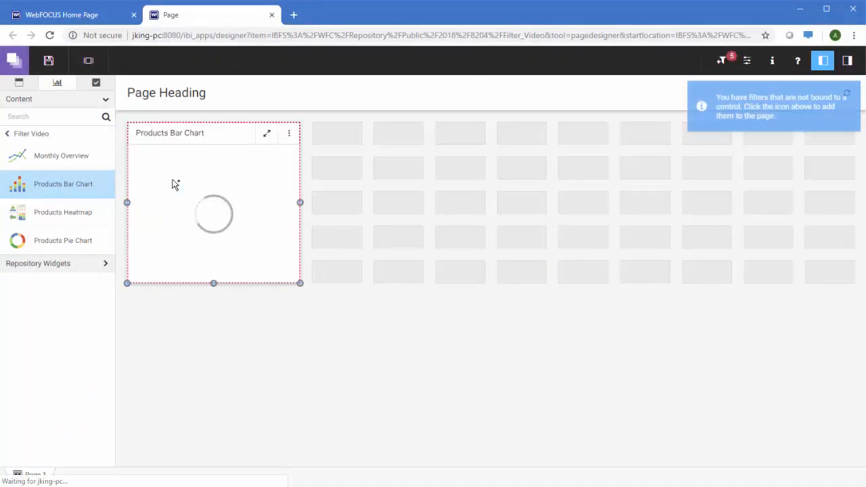
click(721, 61)
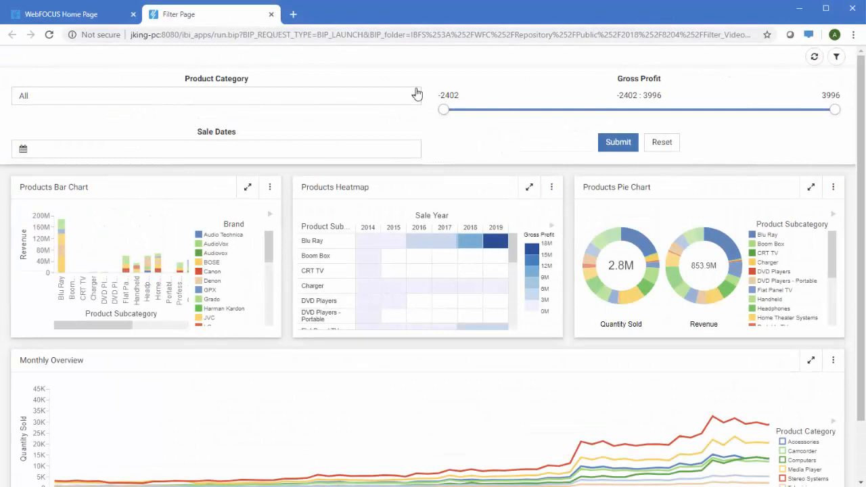
Filter the Filter Page dashboard by the Televisions product category and submit the selection
click(415, 95)
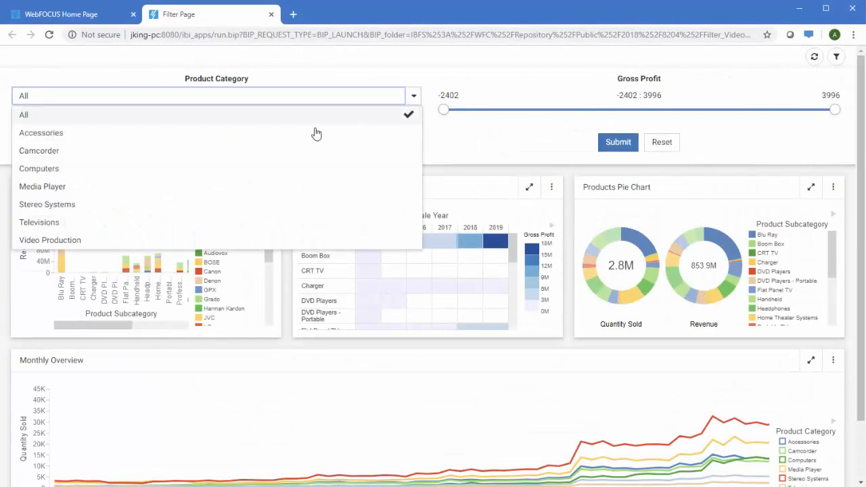
click(260, 223)
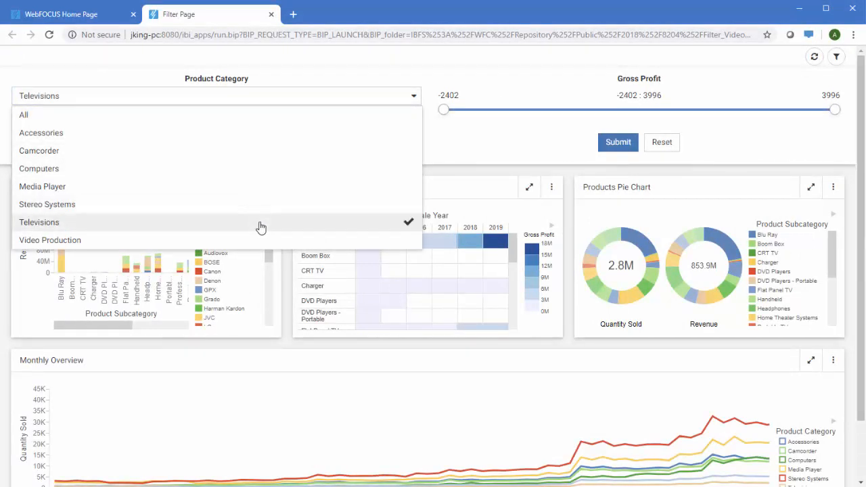
click(448, 70)
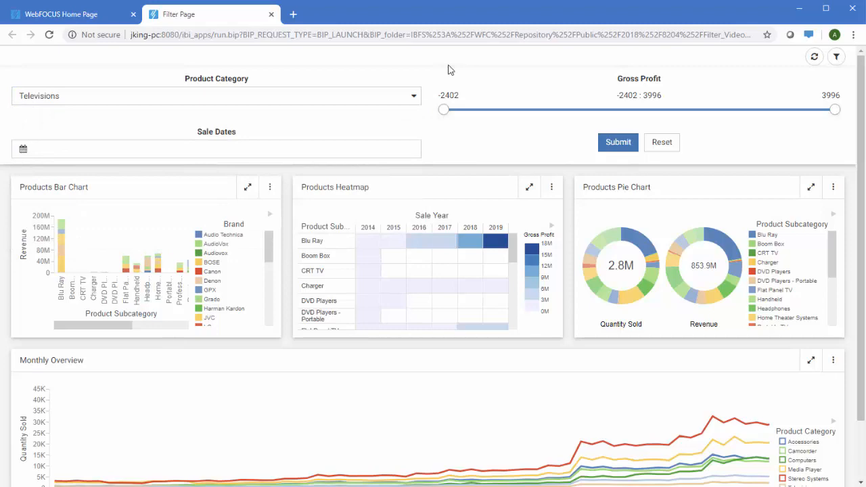
click(618, 142)
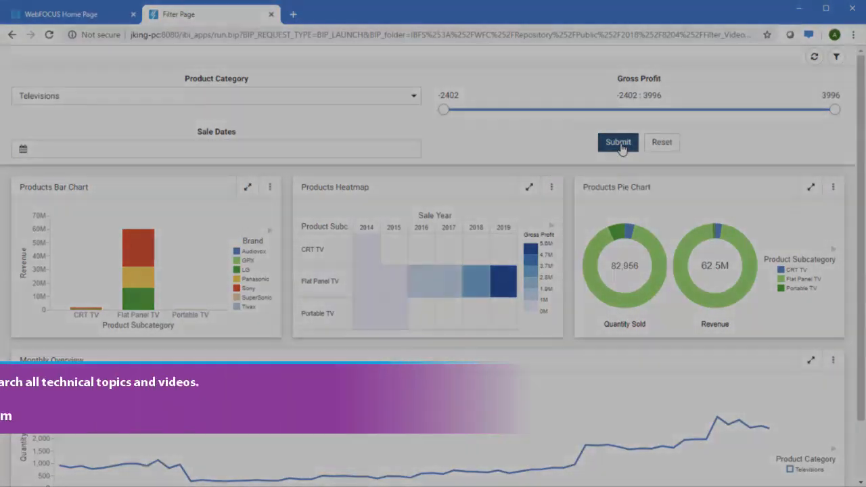